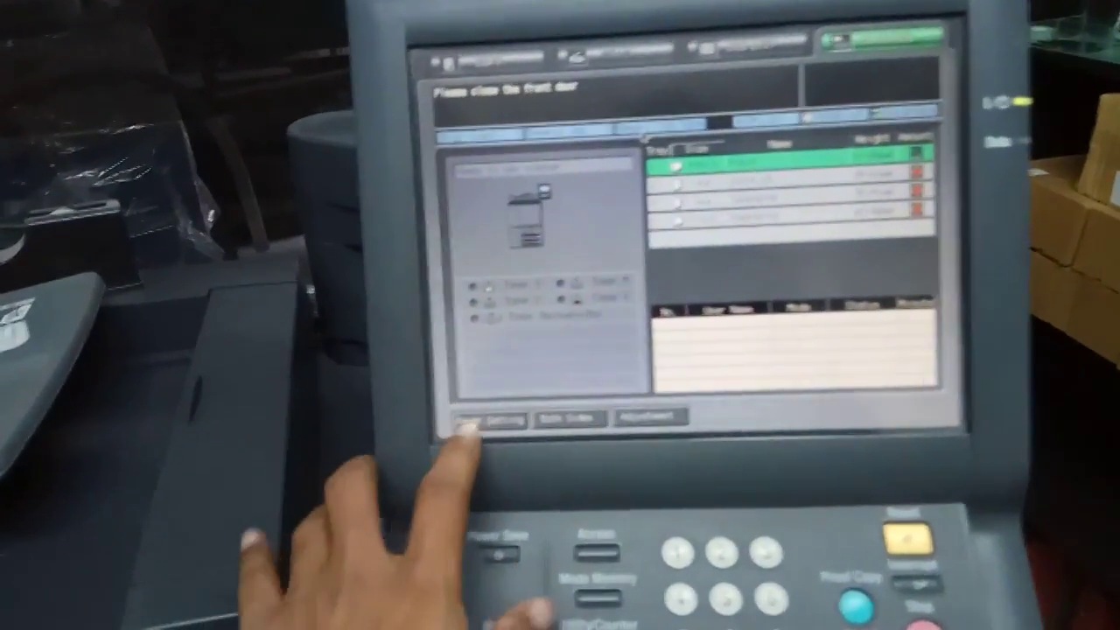
- Open the Paper Setting screen showing Tray 1's paper conditions
left_click(477, 422)
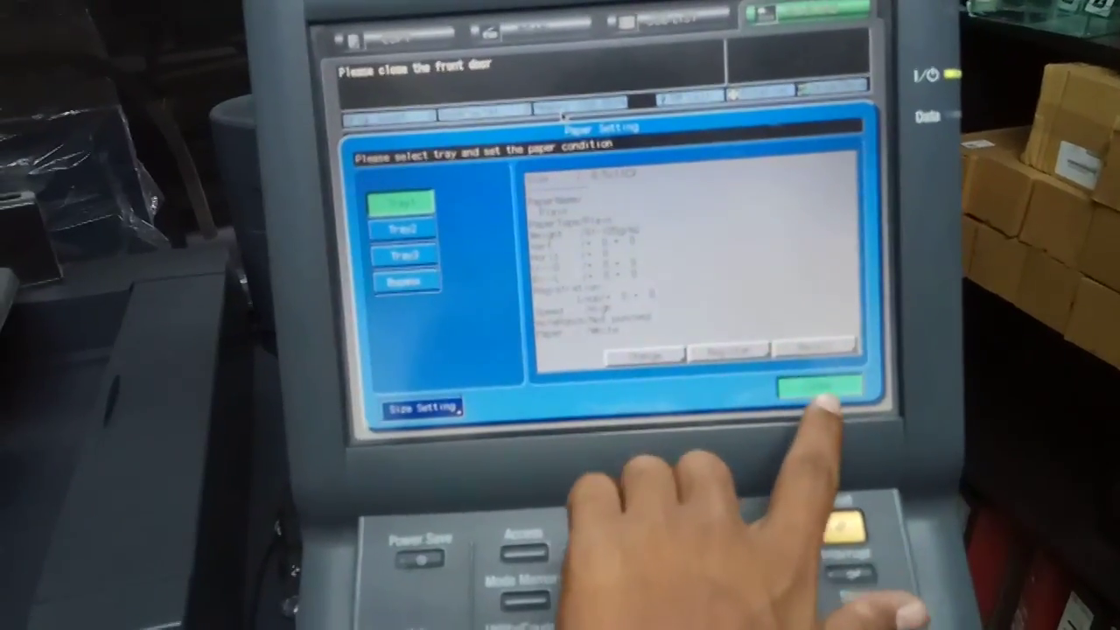